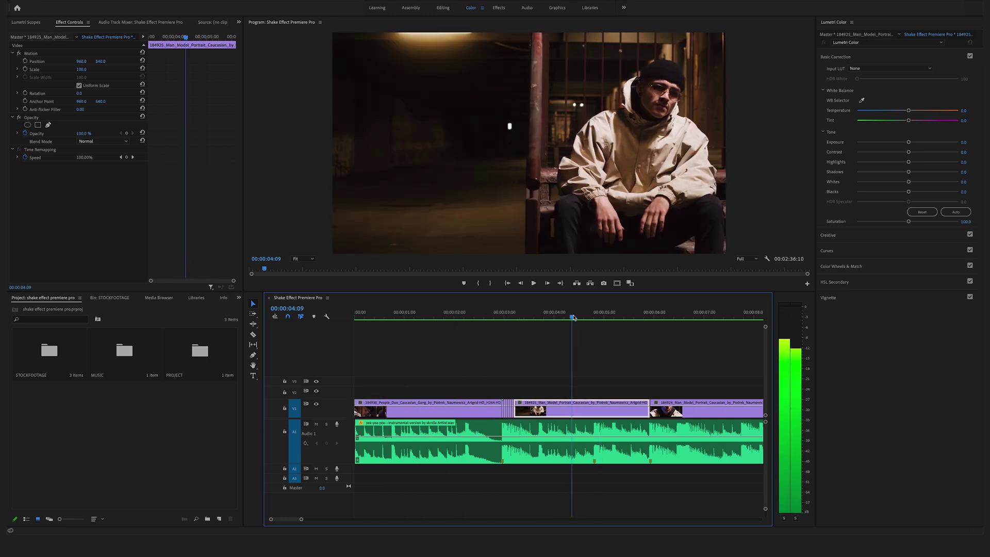
During playback, drop markers on three bass beats of the music track.
key(equal)
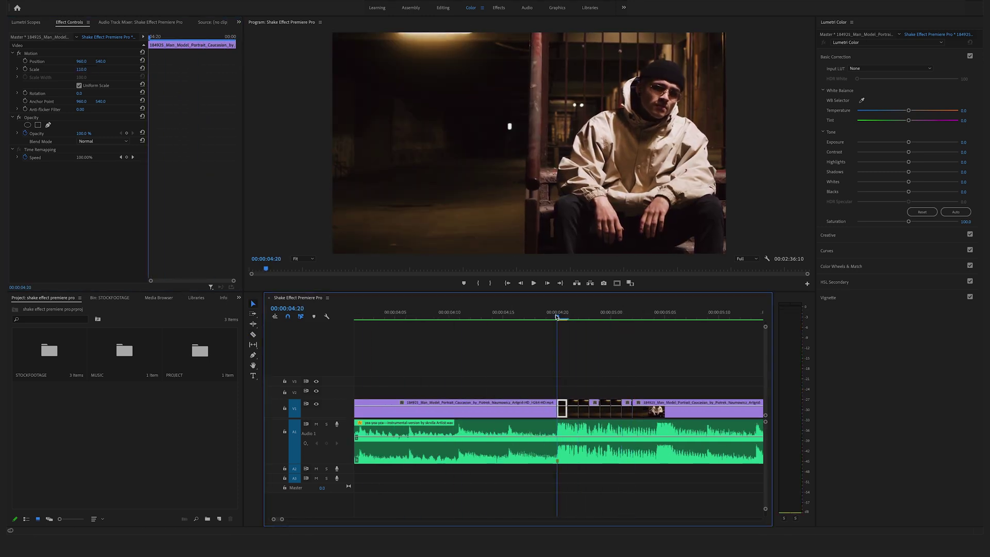
key(minus)
key(c)
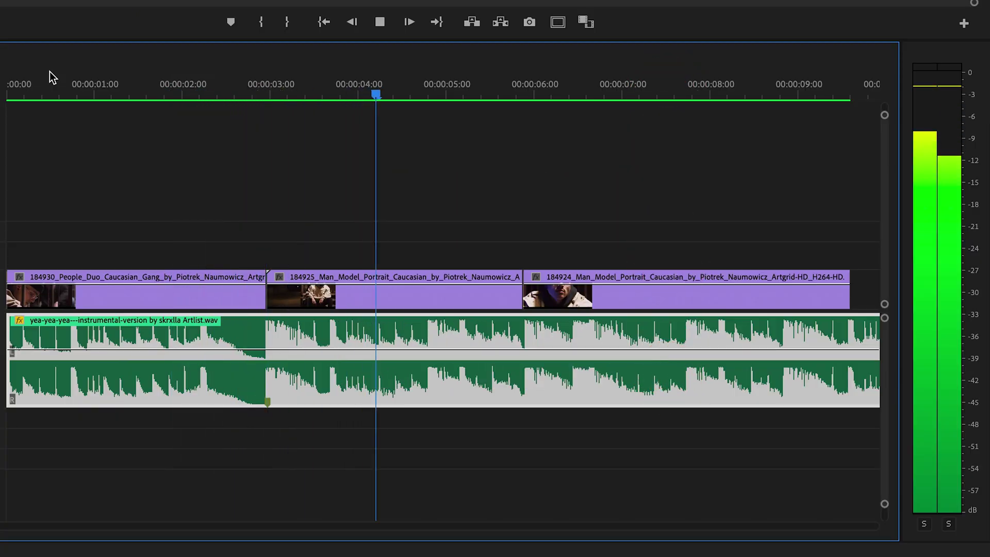
key(m)
key(m)
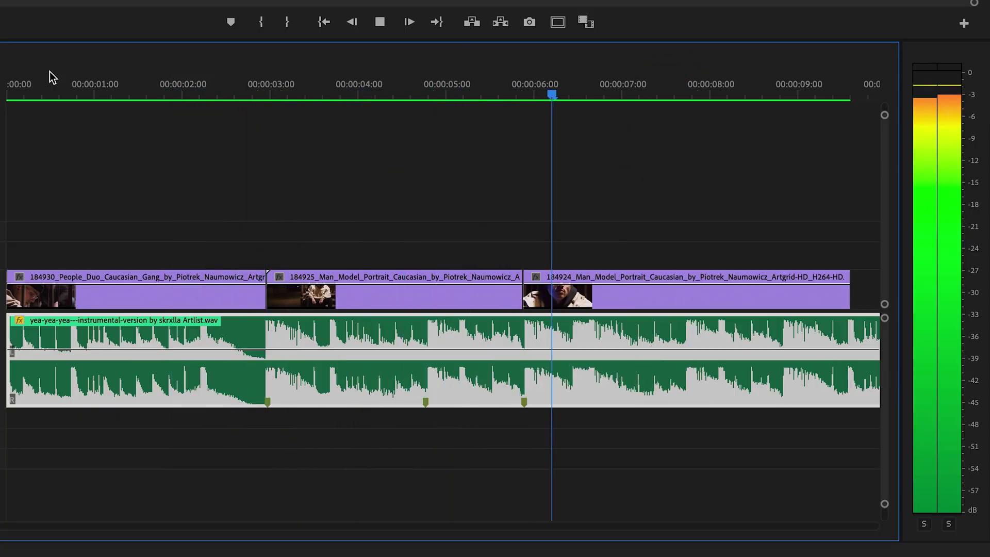
key(m)
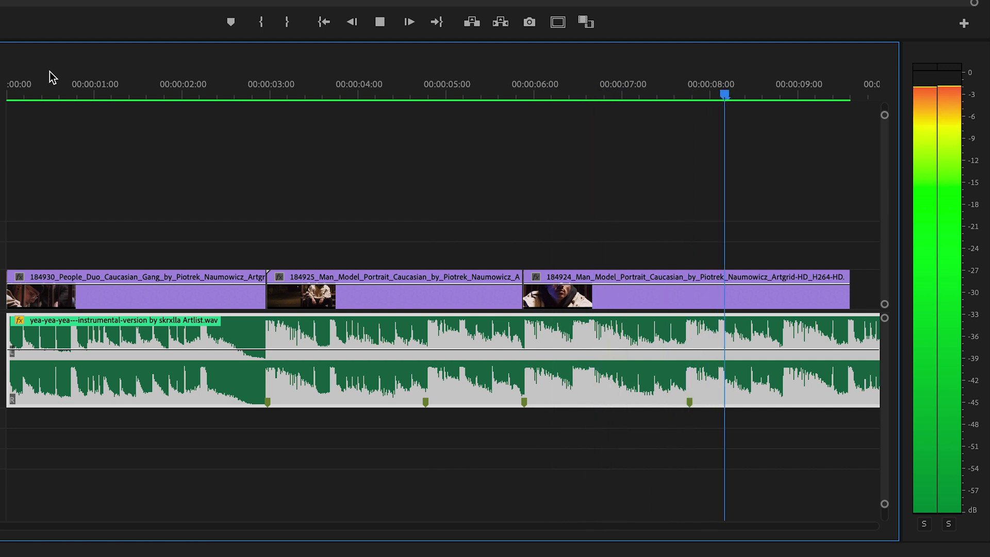
key(space)
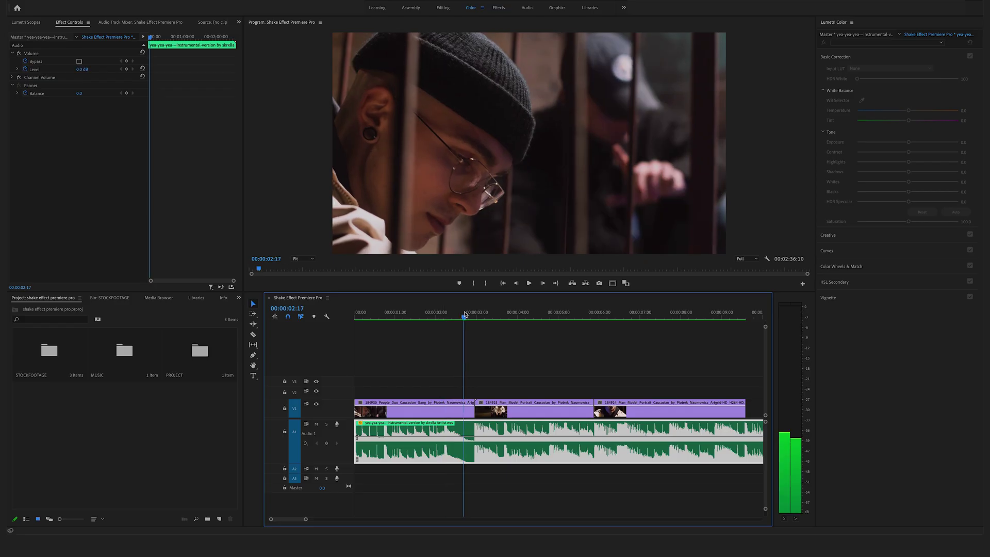
Add a marker at the first clip cut.
drag(464, 313, 474, 311)
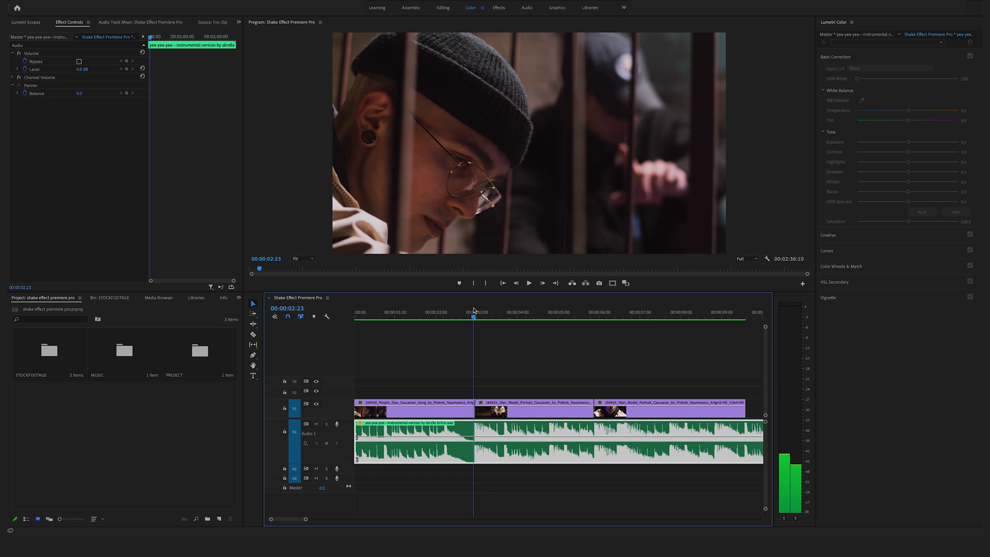
drag(474, 310, 473, 318)
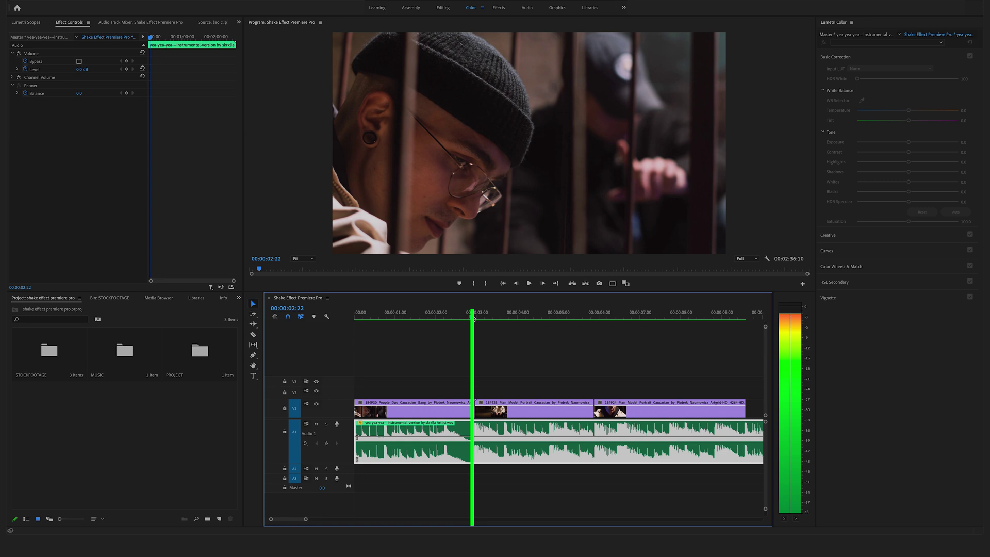
drag(474, 318, 475, 317)
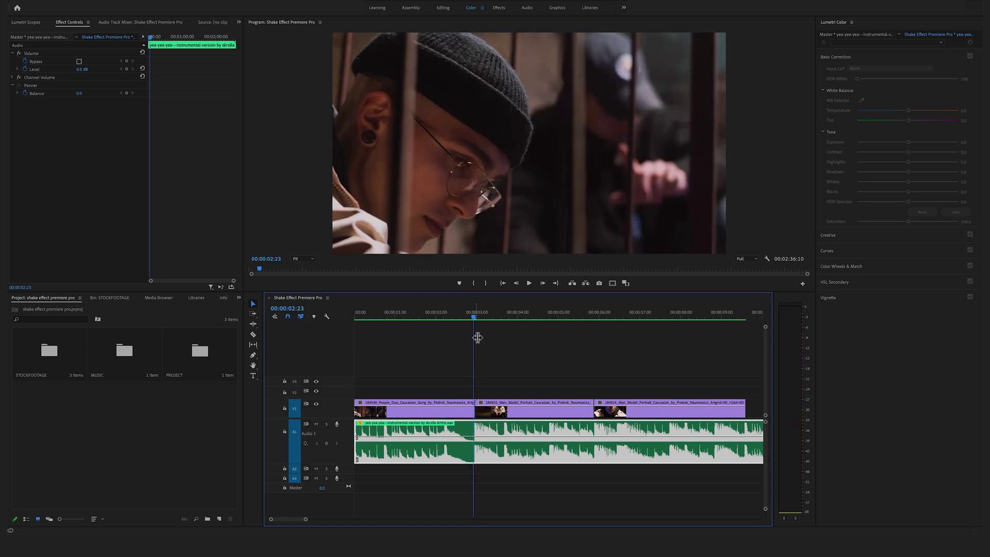
key(Right)
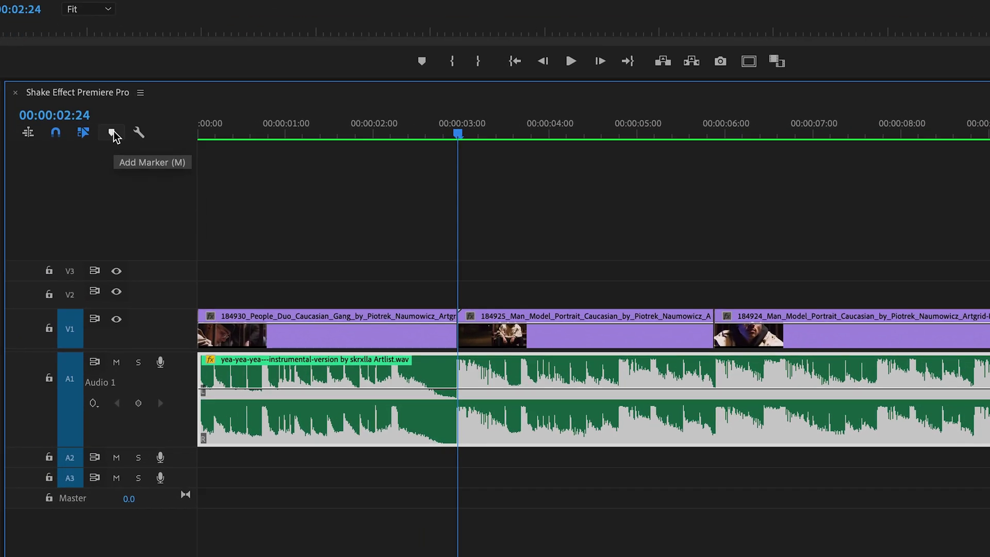
click(112, 133)
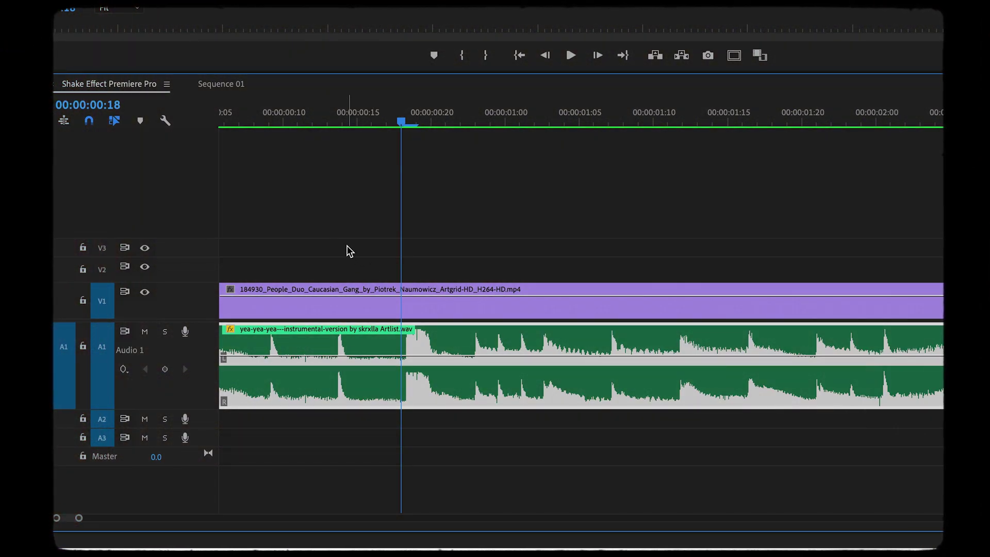
Turn on Show Audio Time Units in the Timeline panel menu and zoom the timeline in.
click(166, 85)
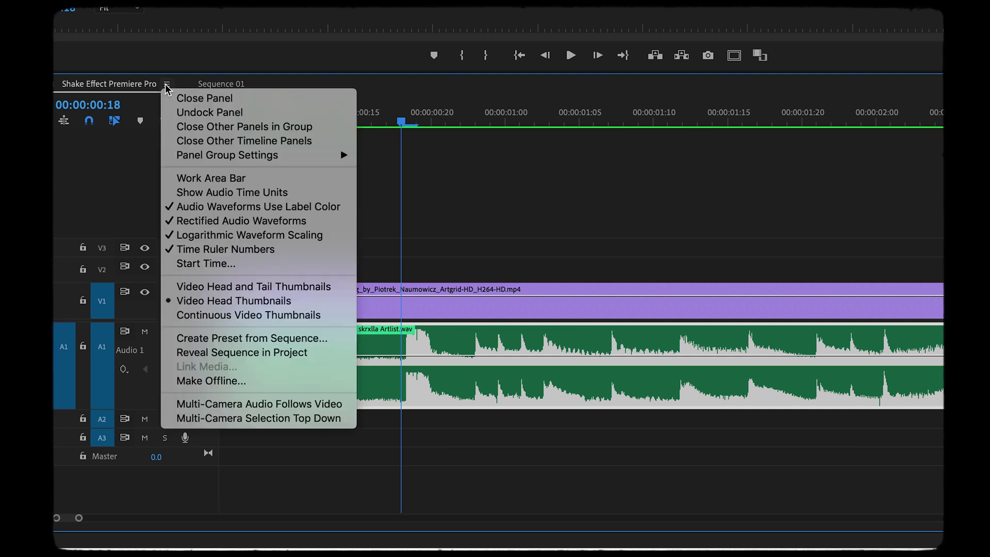
click(294, 195)
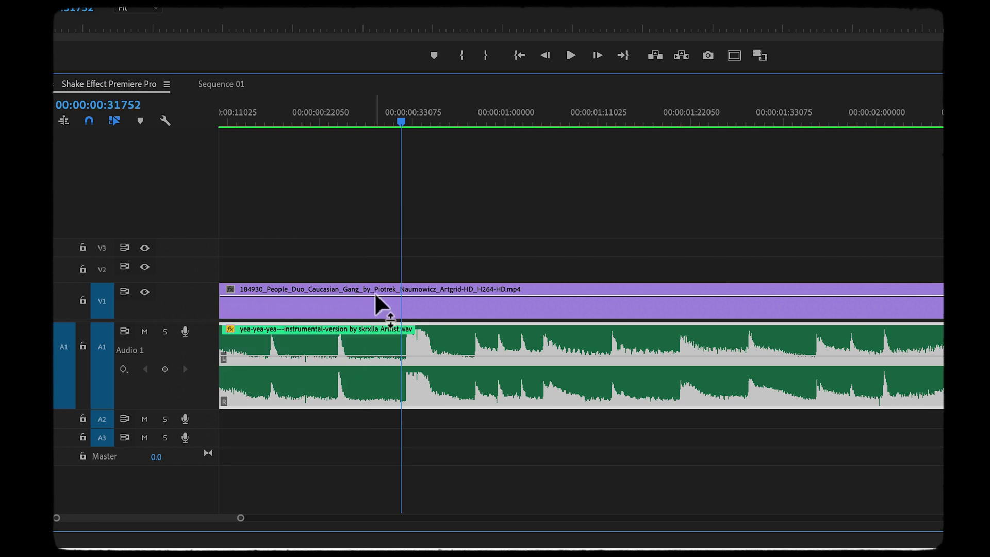
scroll(239, 520, up, 5)
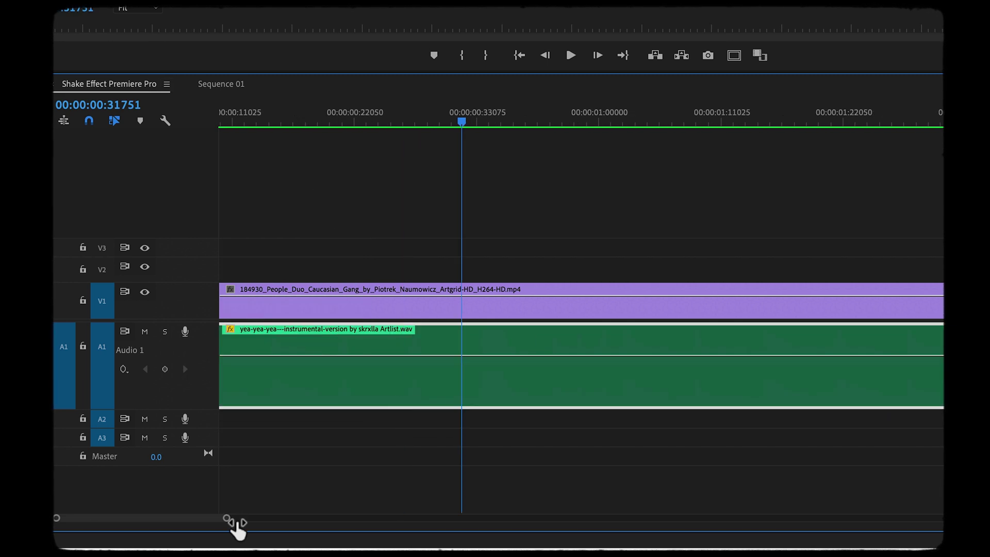
scroll(217, 523, up, 3)
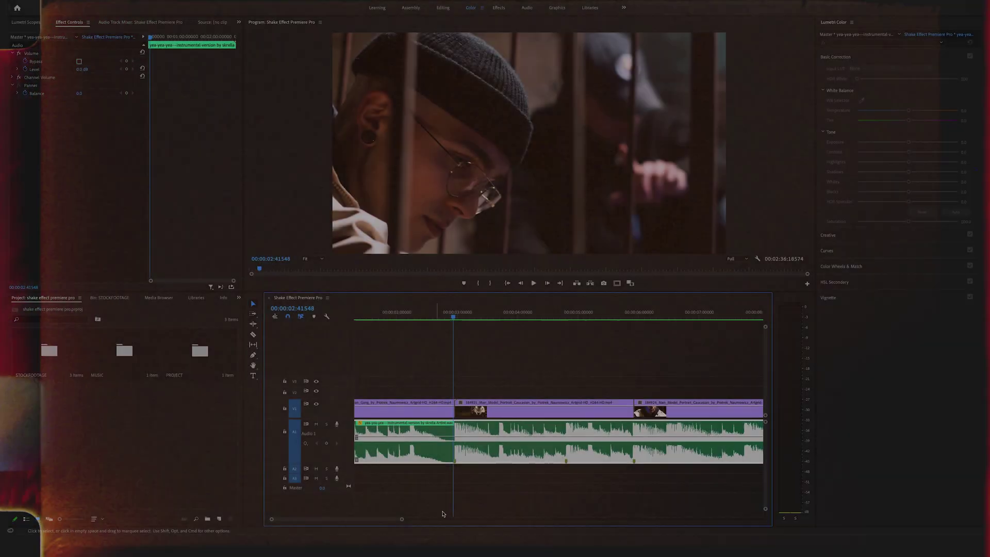
Zoom in on the first cut and razor the second clip one frame after it.
drag(405, 524, 366, 521)
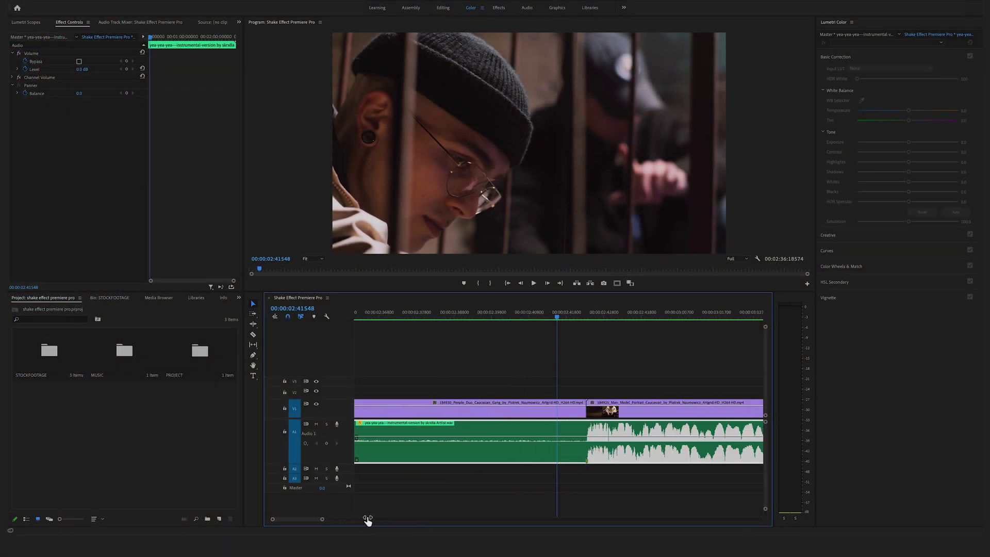
click(562, 318)
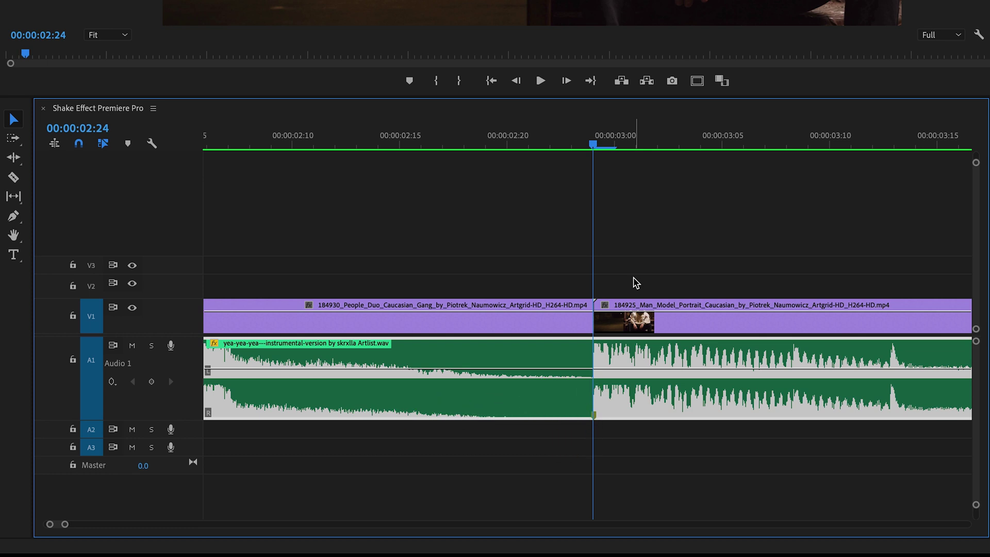
key(Right)
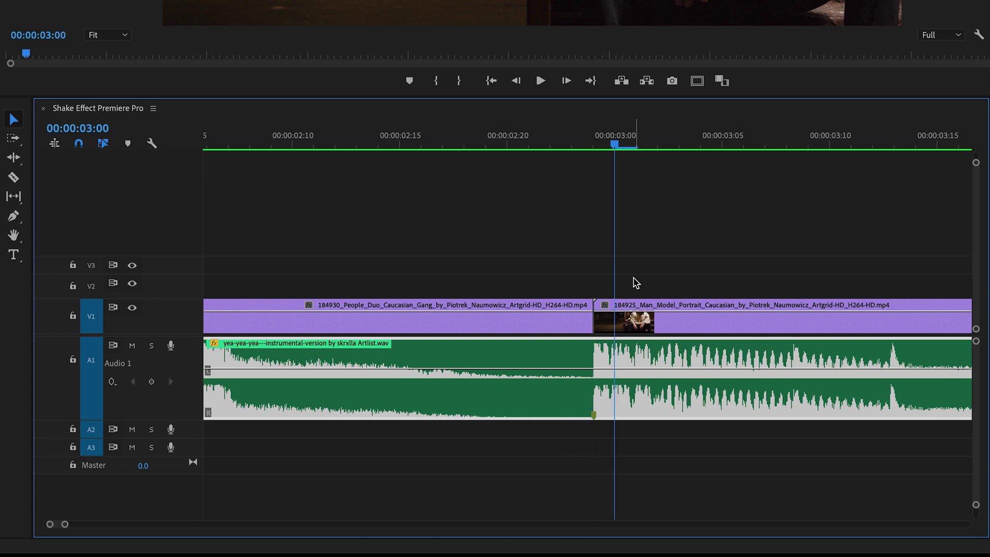
key(c)
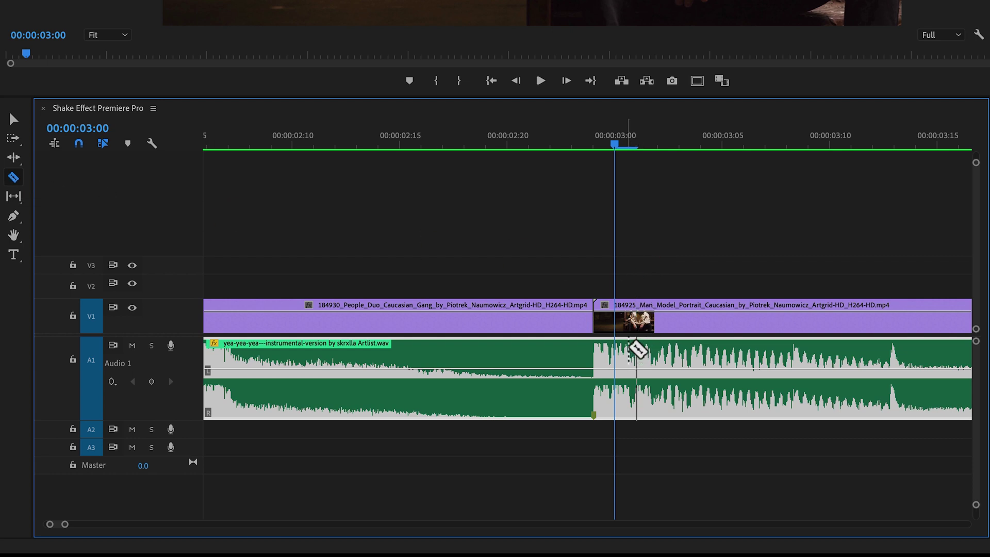
click(615, 319)
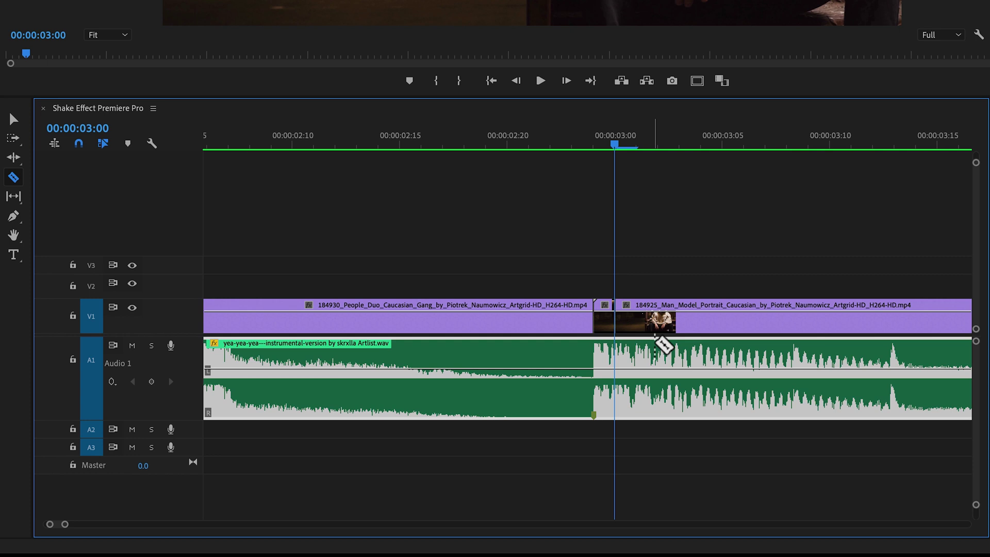
Cut the portrait clip at each frame from 03:01 through 03:05, then return the playhead to 02:24.
key(Right)
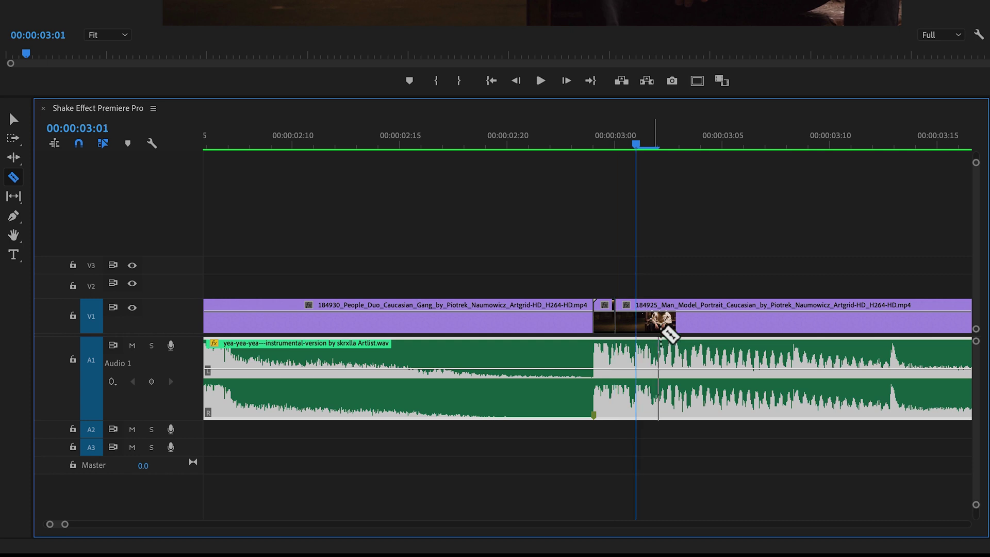
click(639, 317)
key(Right)
click(660, 319)
key(Right)
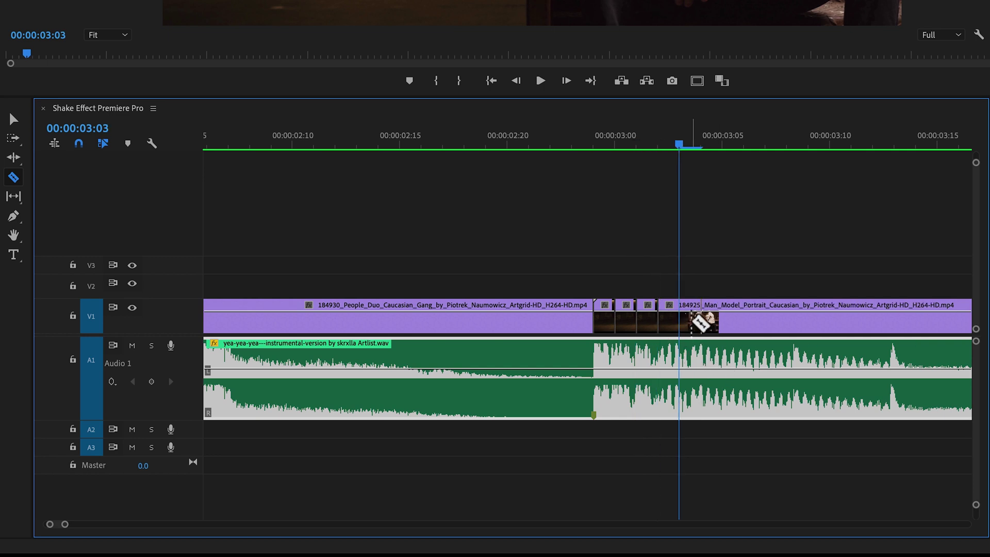
click(683, 320)
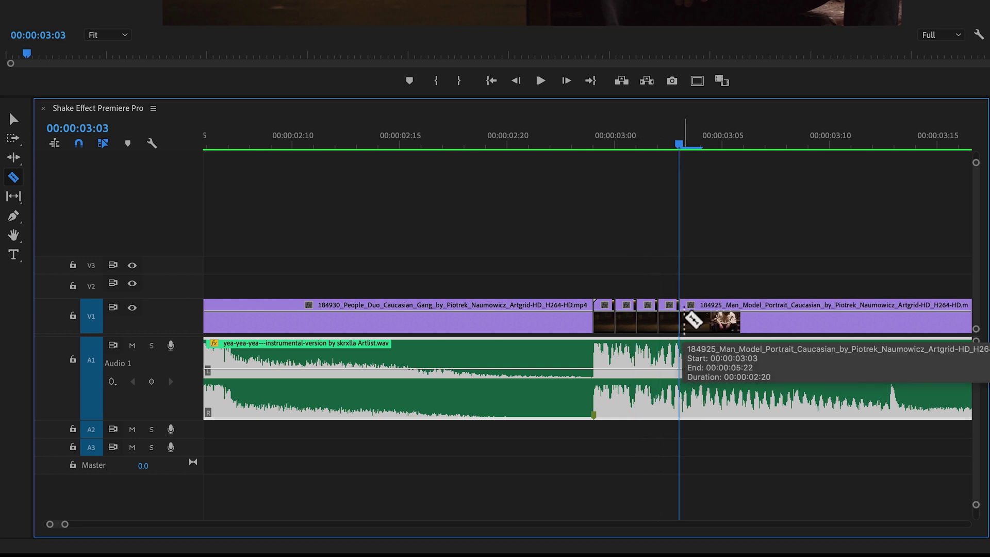
key(Right)
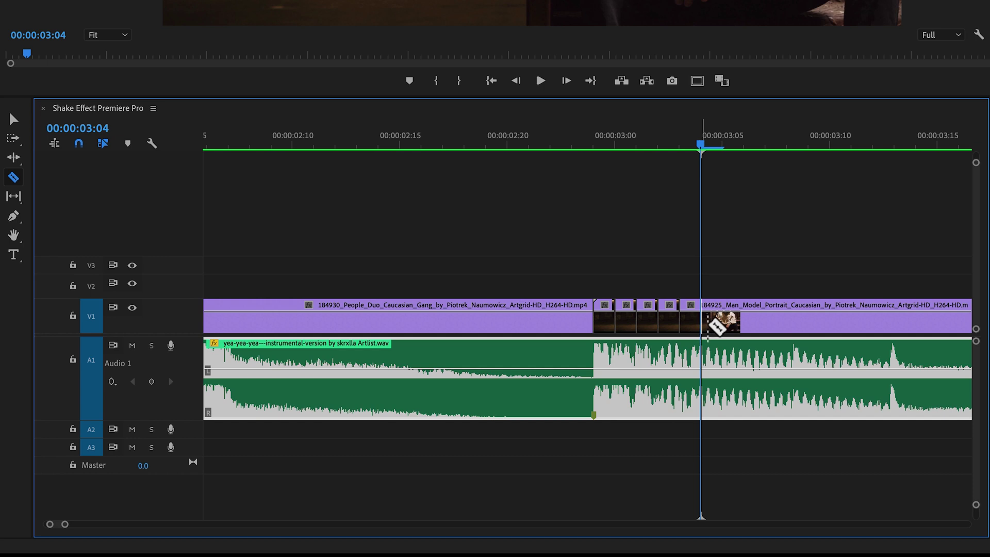
click(702, 320)
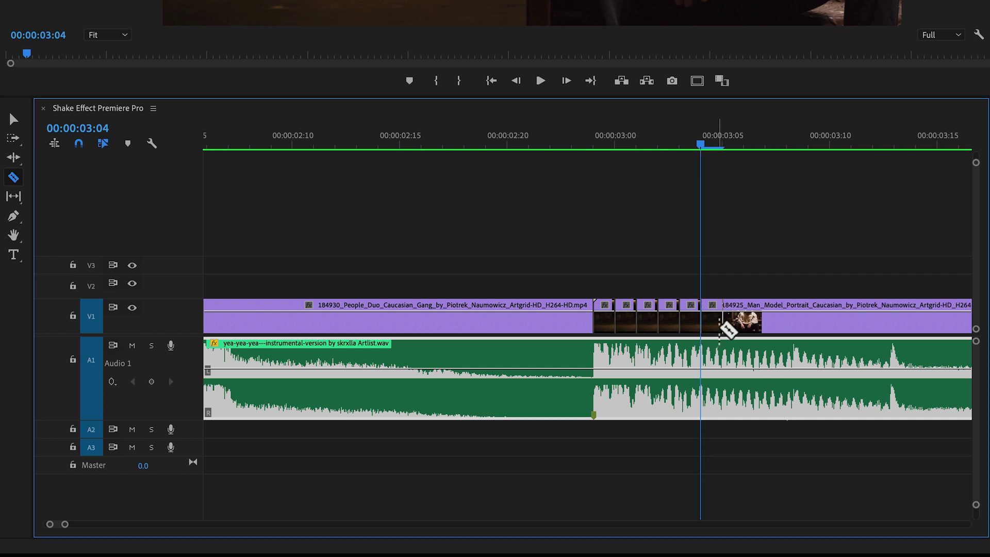
click(724, 322)
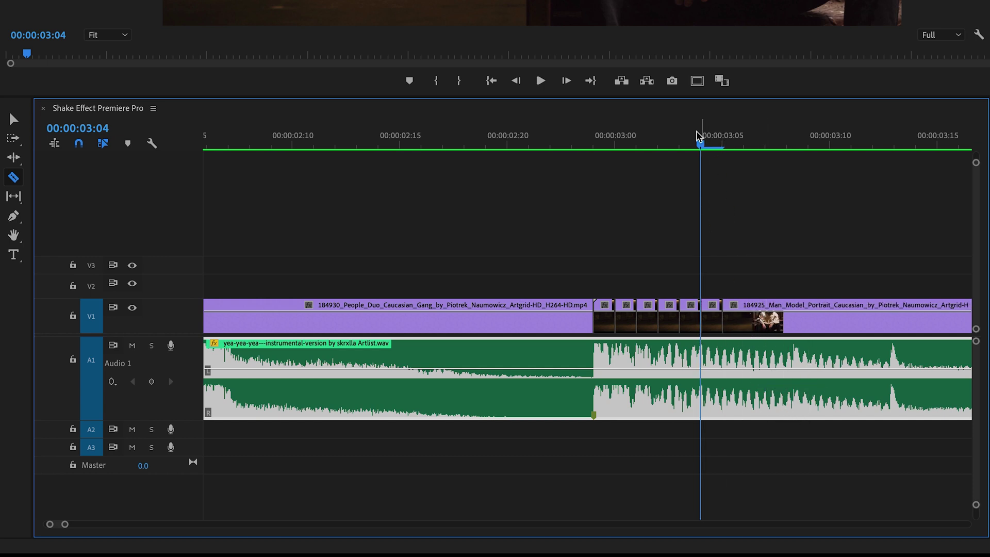
drag(700, 135, 607, 178)
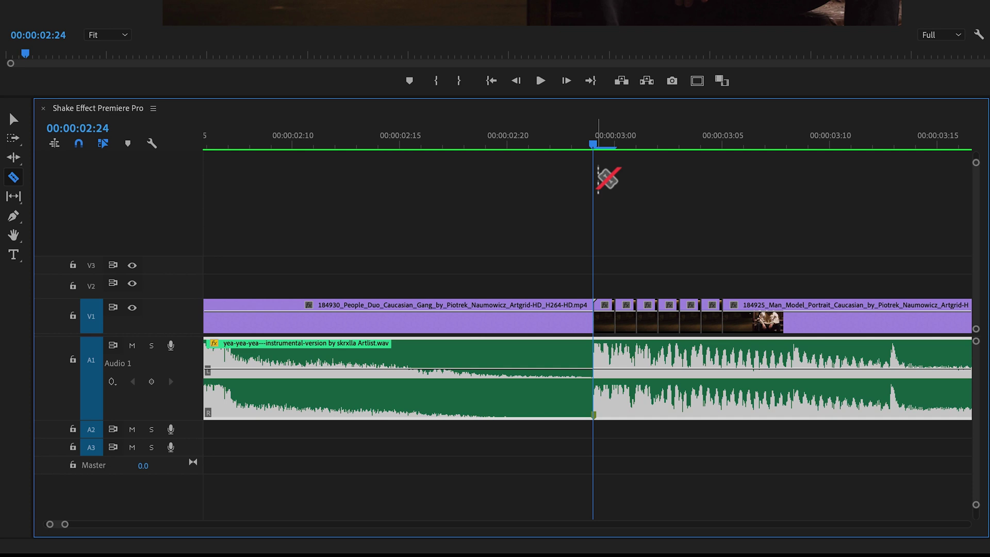
Select alternating one-frame clips and set their Scale to 105.
key(v)
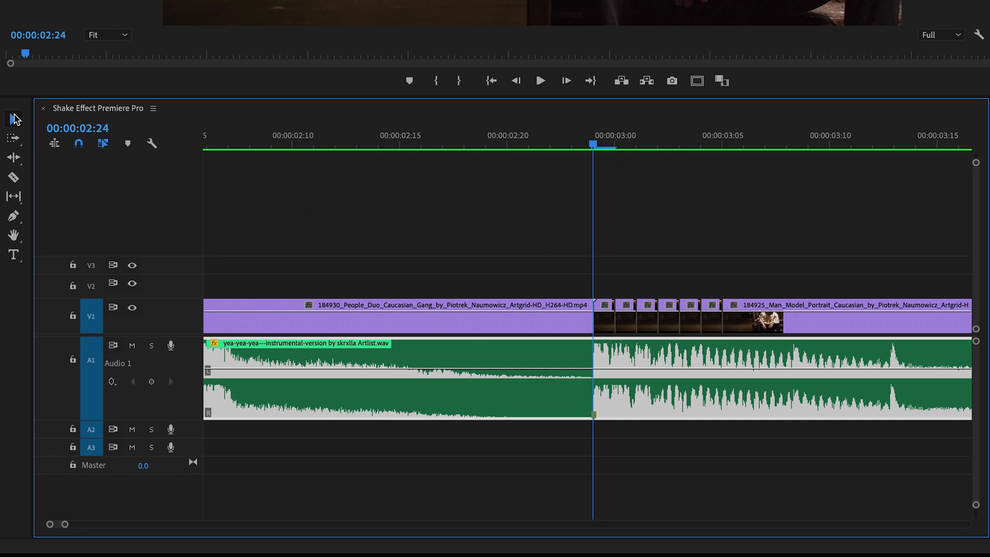
click(605, 325)
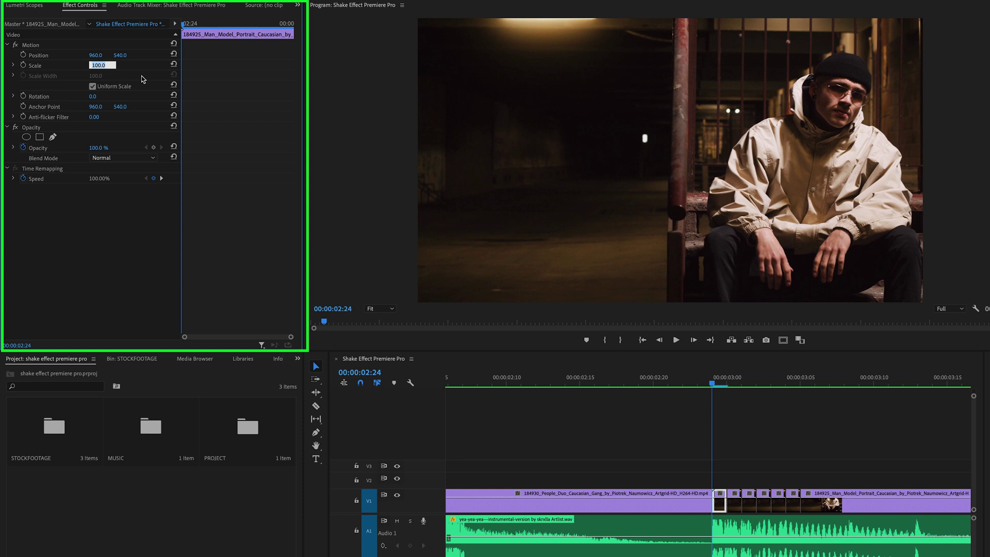
text(105)
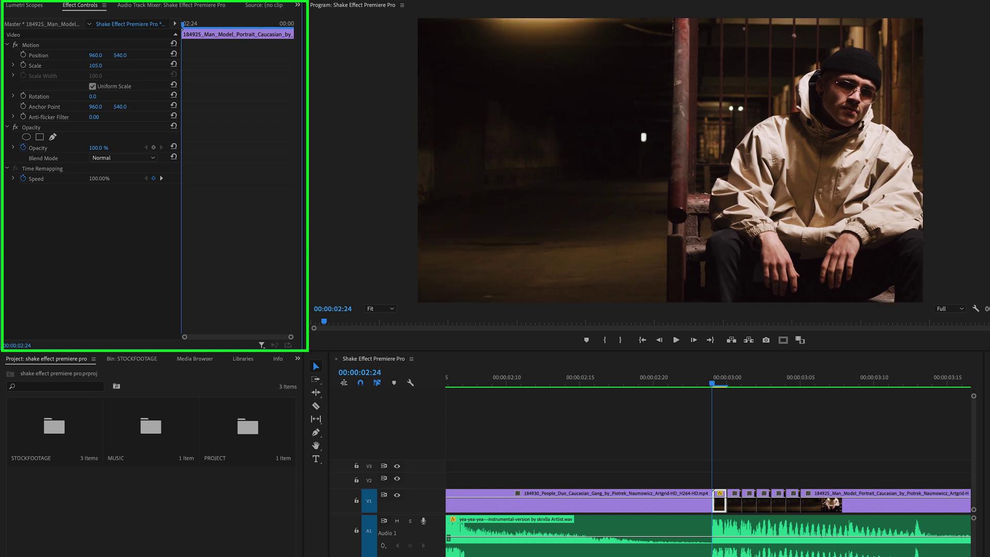
click(732, 508)
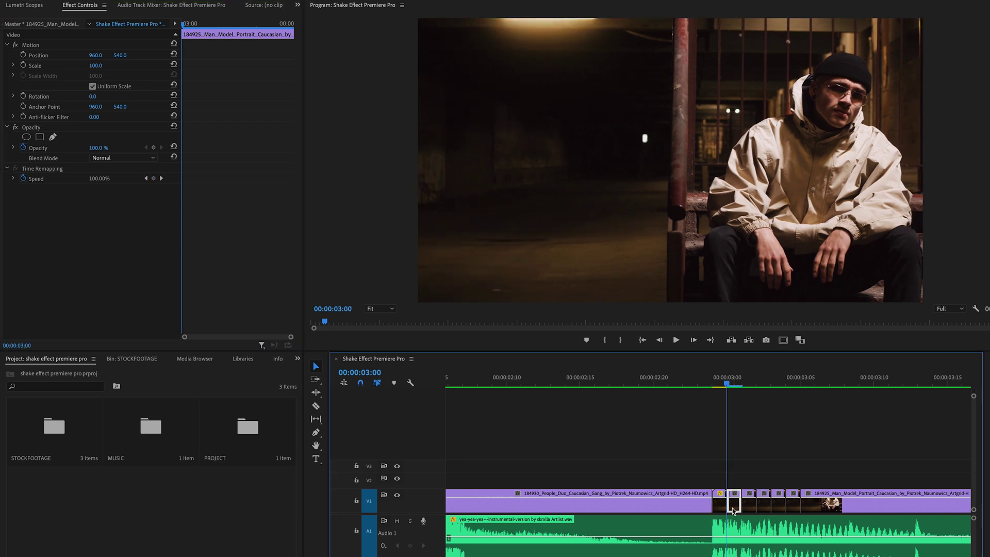
click(95, 65)
text(105)
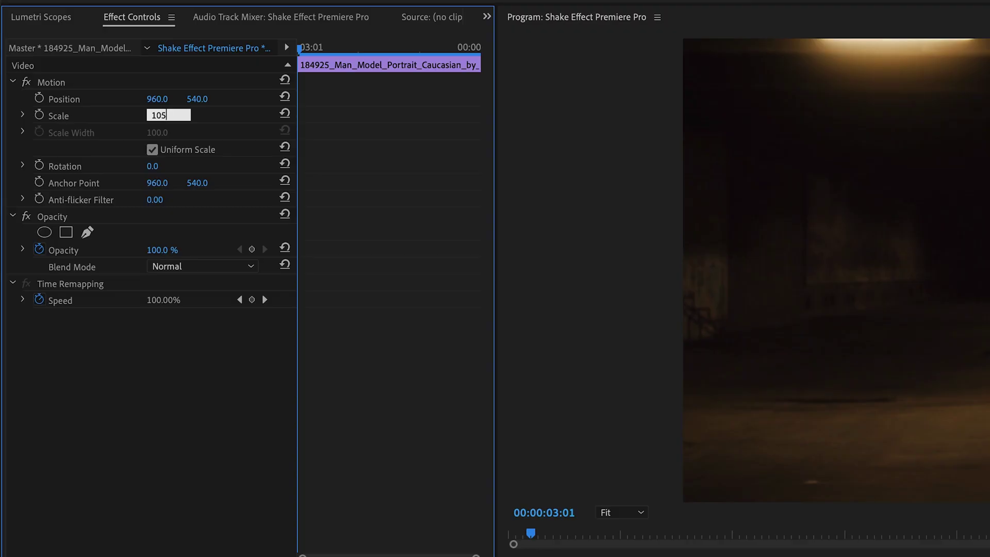
key(Return)
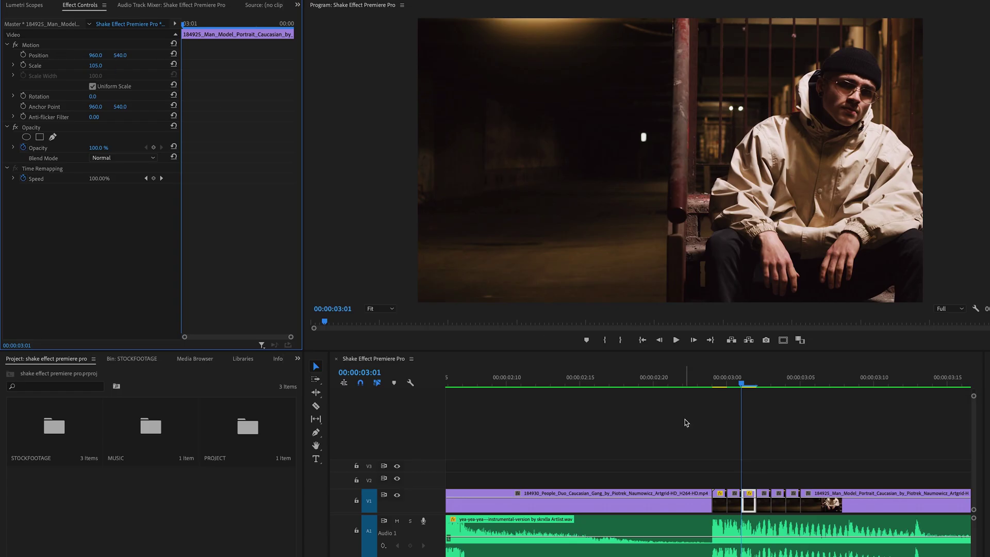
Set Scale to 105 on the next alternate one-frame clip near 03:03.
key(Down)
key(Down)
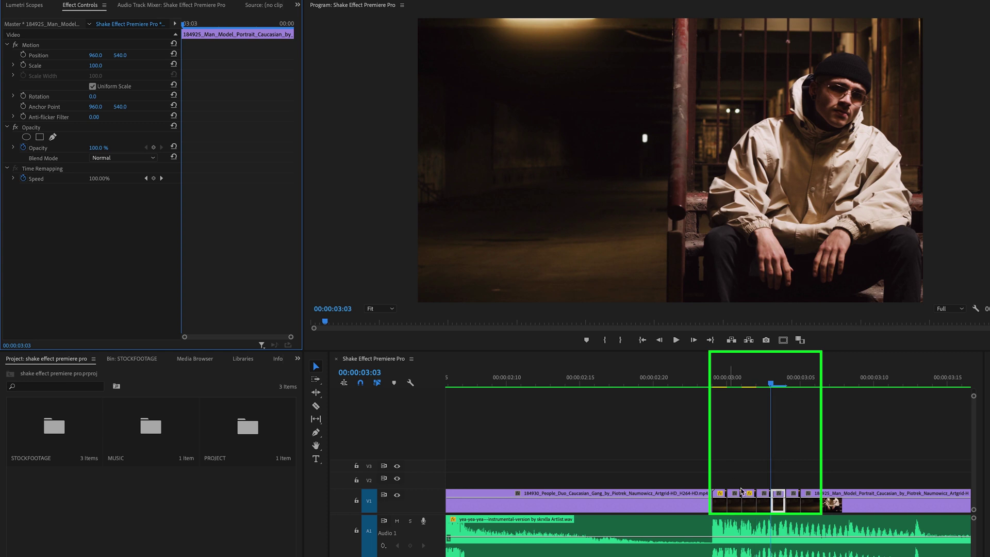
click(777, 508)
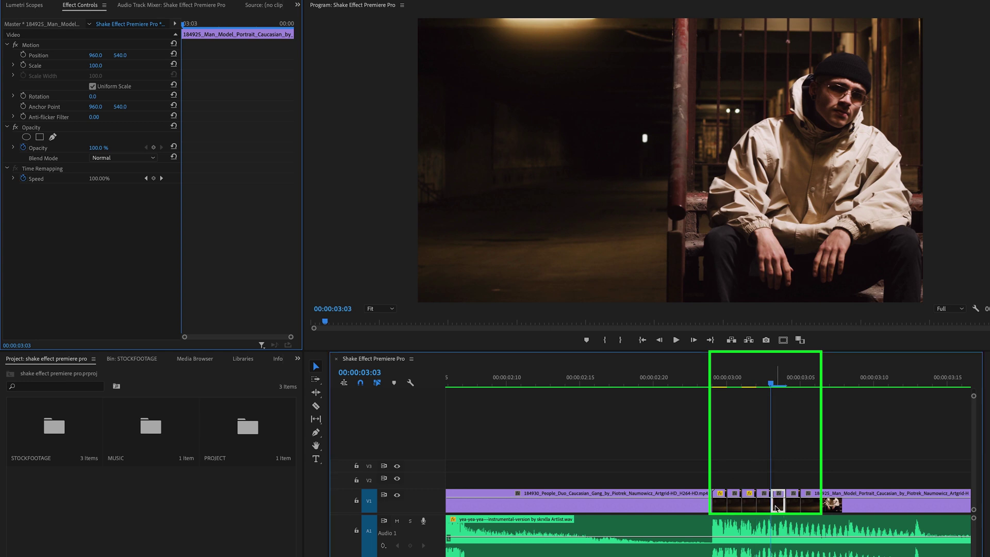
click(102, 65)
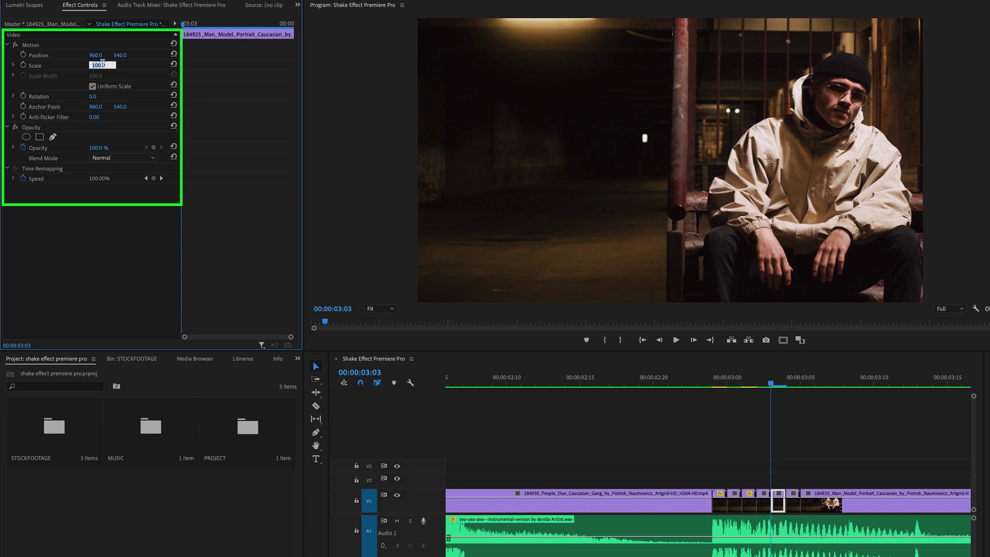
key(Return)
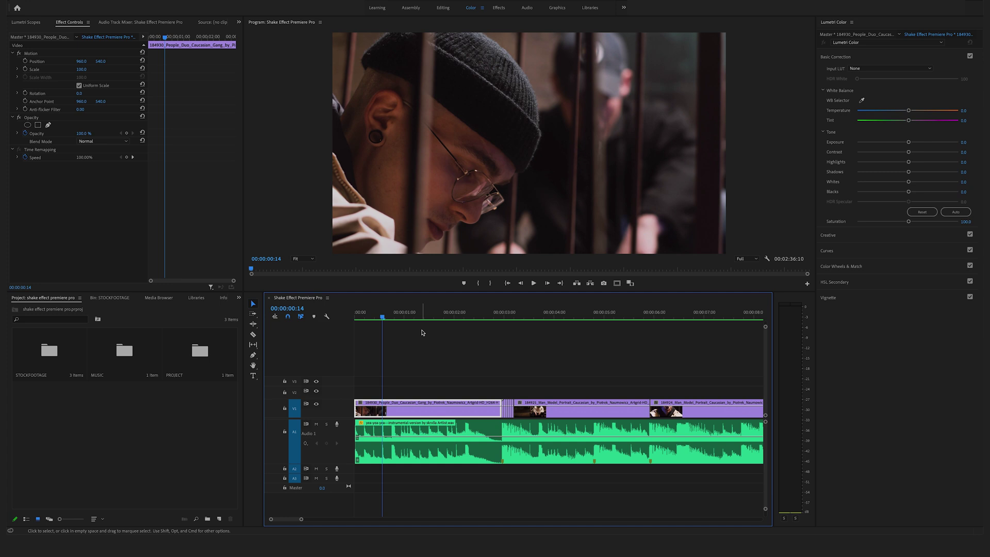
Play the sequence to preview the alternating 105% shake cuts.
key(space)
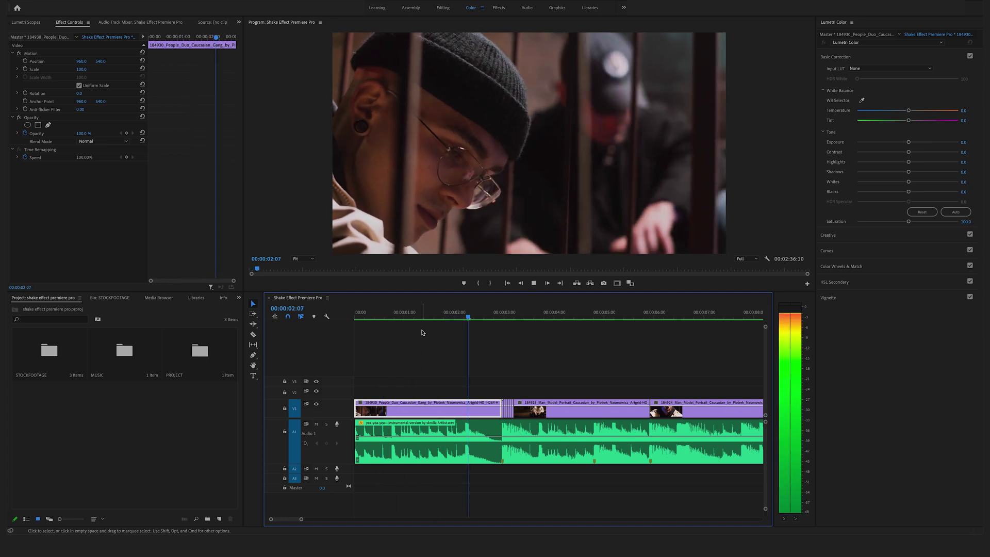